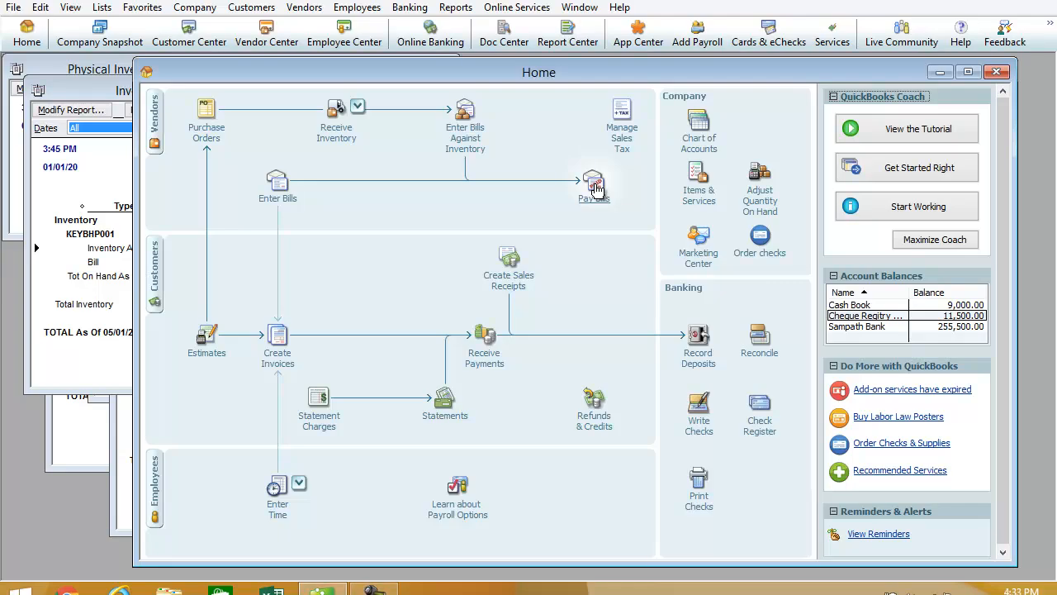
- Select the XYZ (PVT) LTD bill for payment and open its discount settings
click(596, 188)
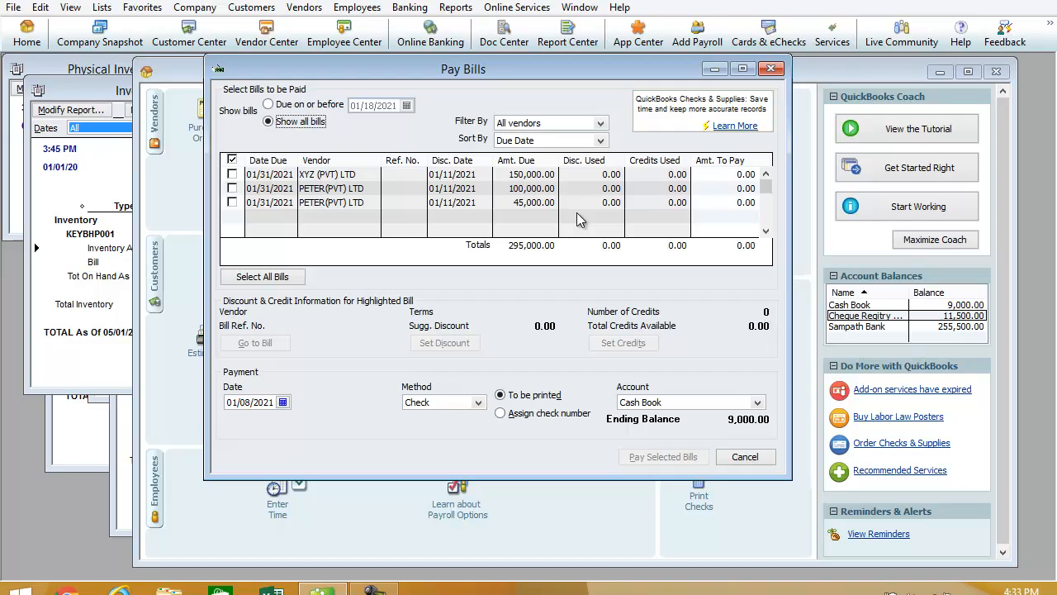
click(233, 174)
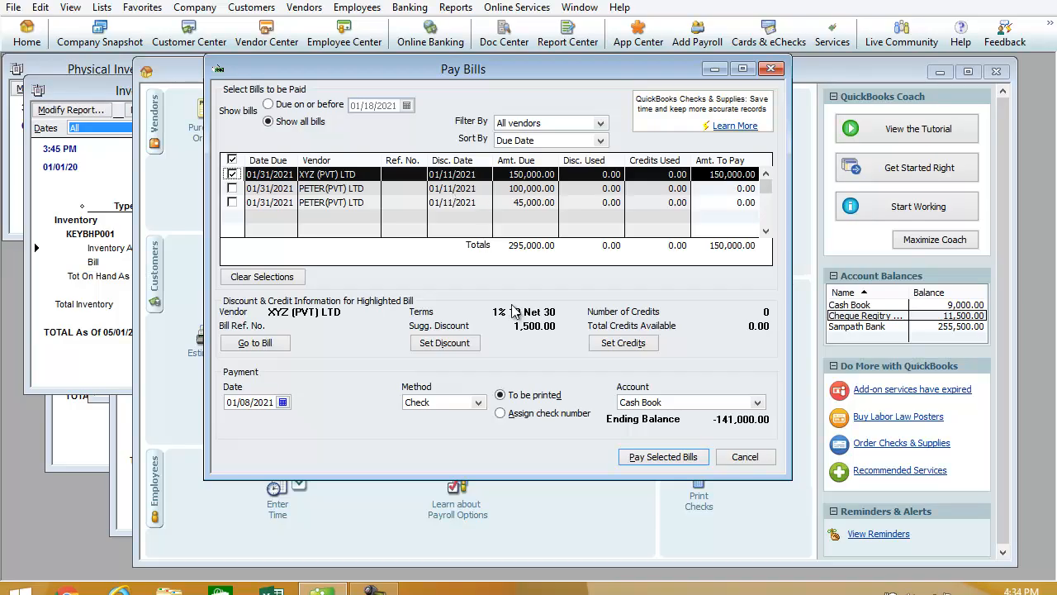
click(461, 343)
drag(320, 125, 610, 163)
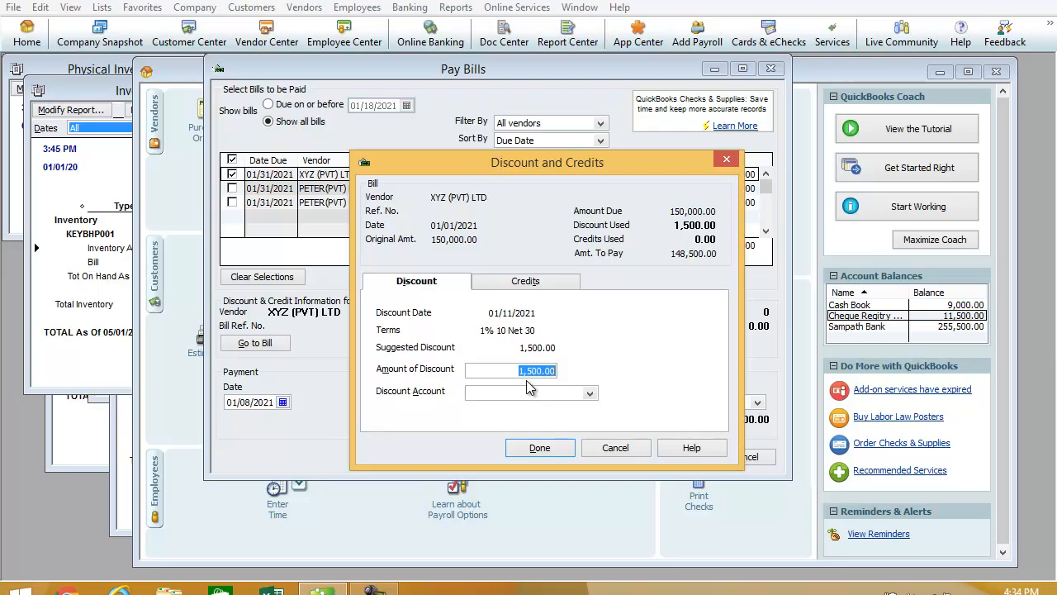
- Start a new account for the bill's discount and set its type to Expense
click(589, 394)
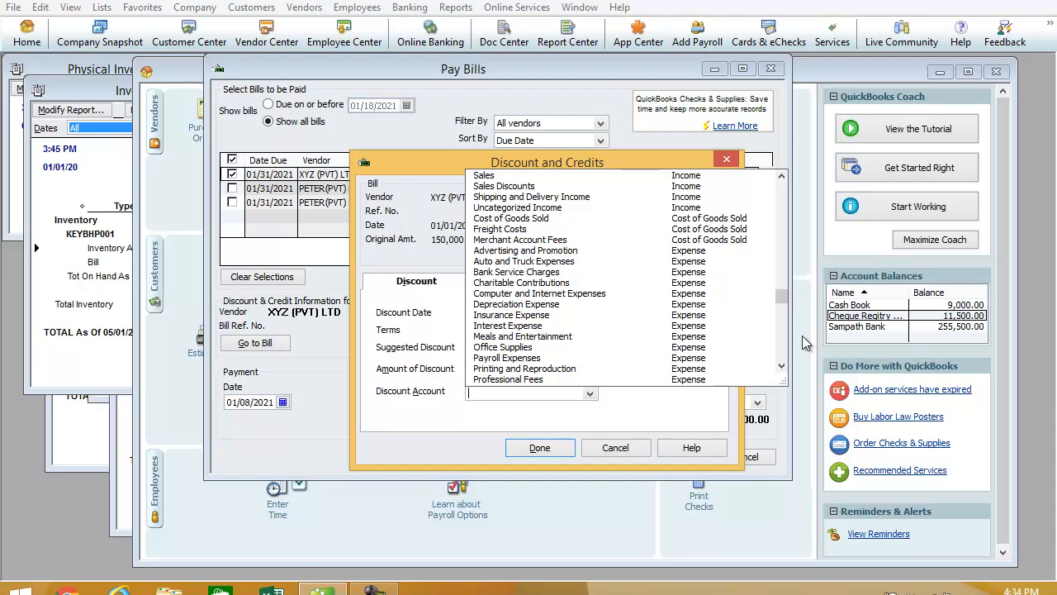
drag(781, 296, 777, 182)
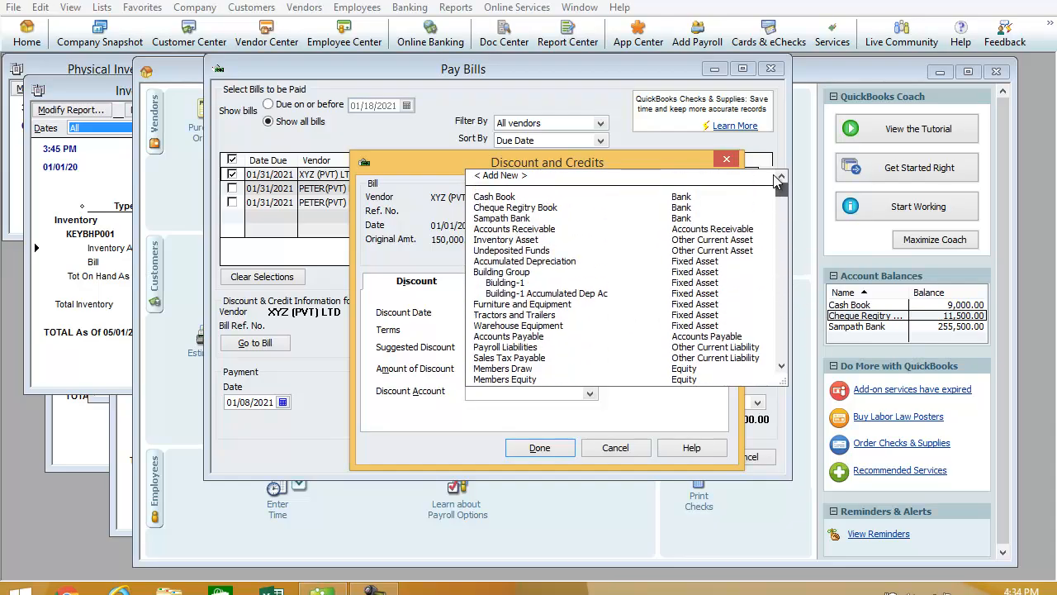
click(503, 176)
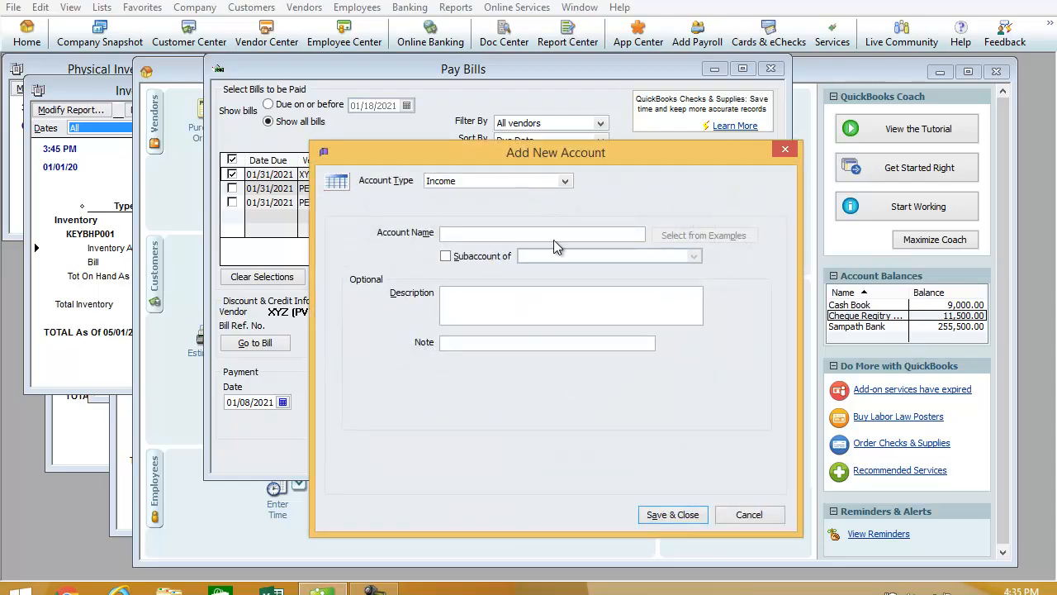
click(565, 181)
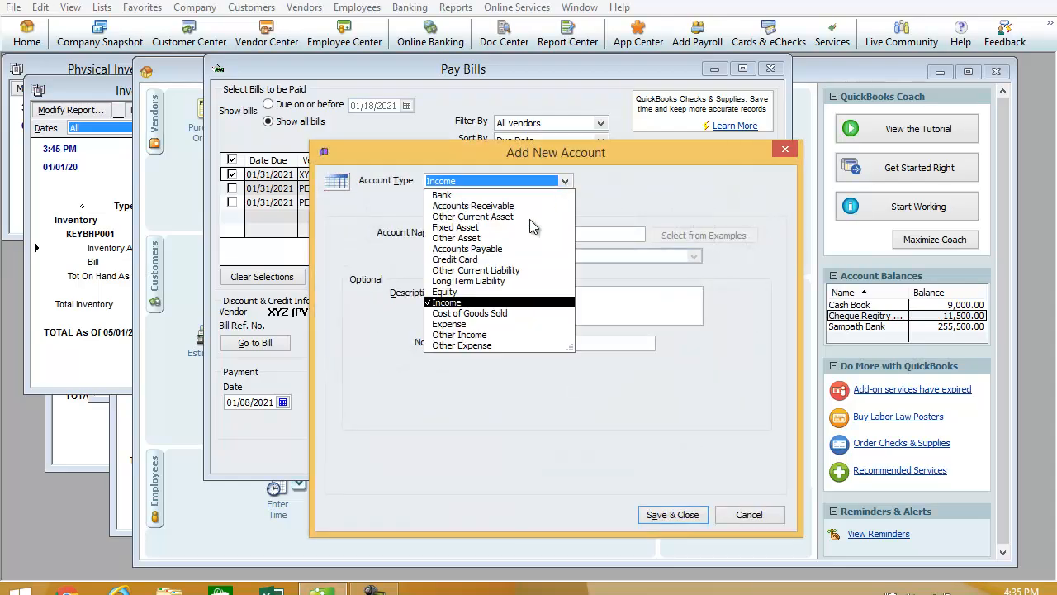
click(450, 326)
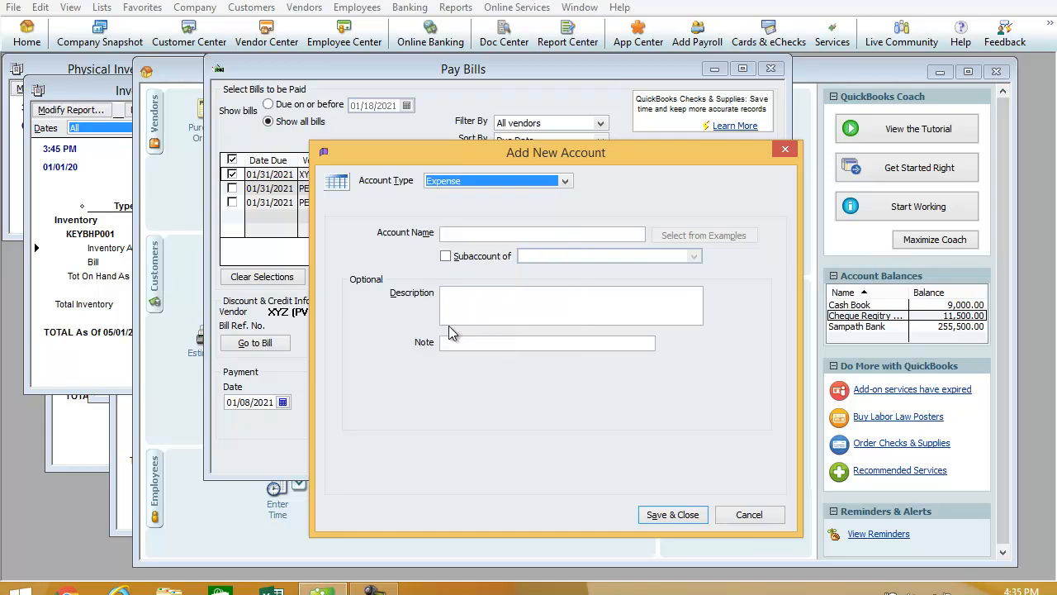
- Name and describe the new account as Purchase Discount, save it, and apply the suggested discount to the bill
click(483, 233)
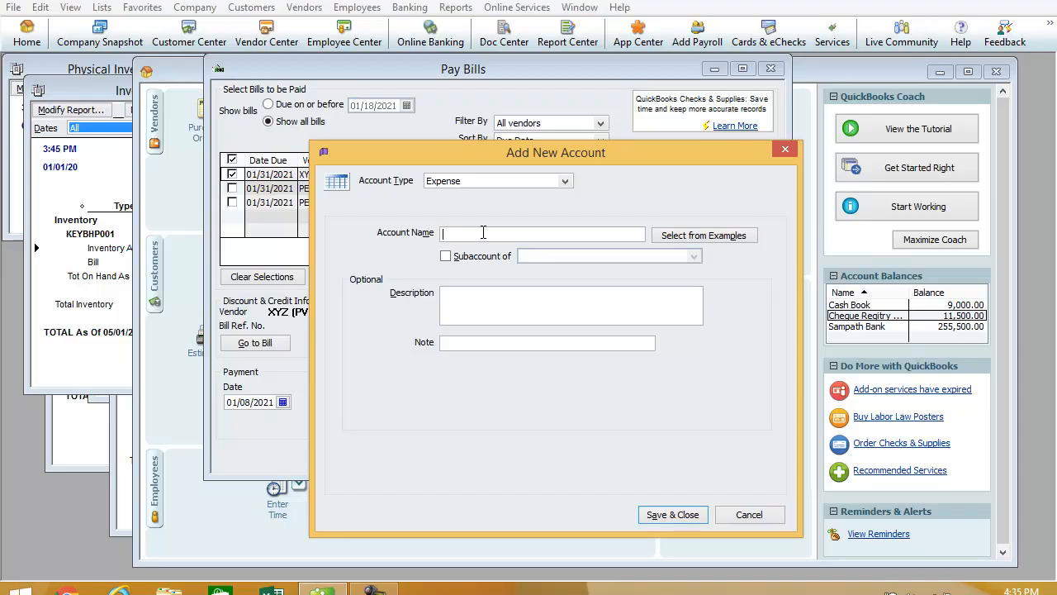
text(Purchase Discount)
drag(520, 234, 431, 237)
key(ctrl+c)
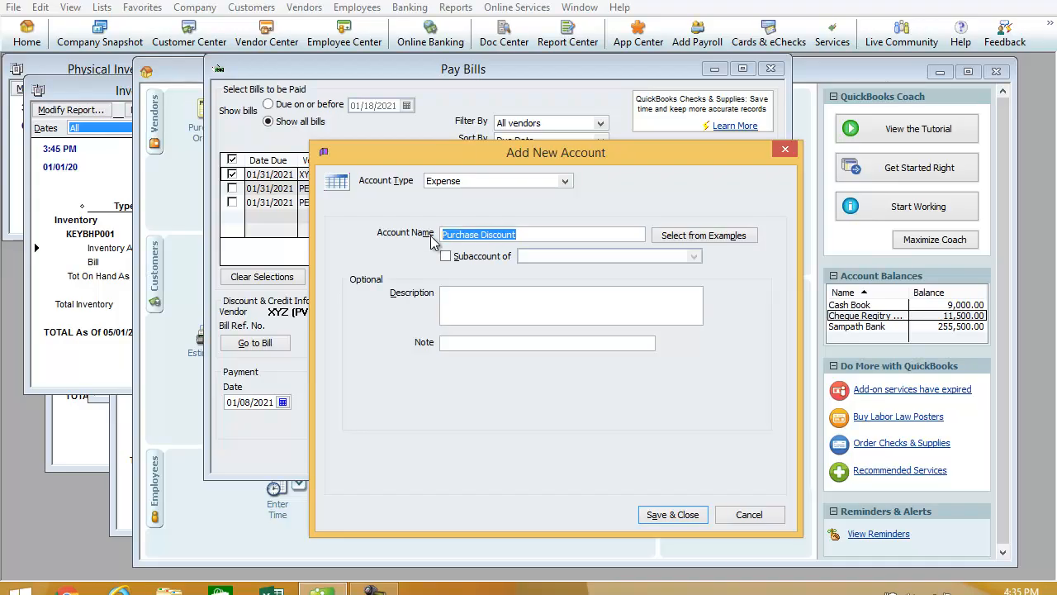
click(457, 297)
key(ctrl+v)
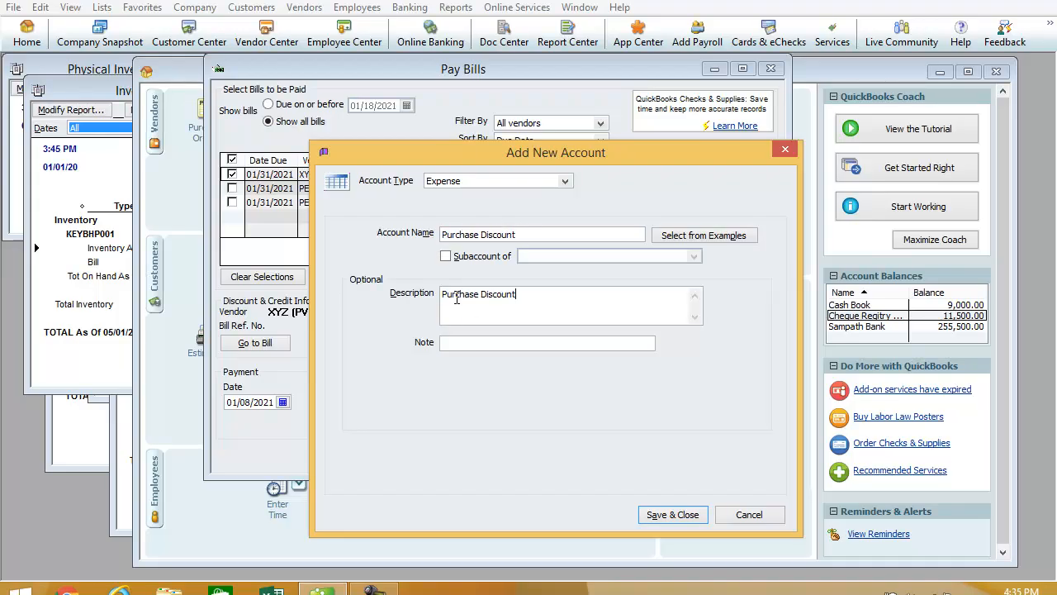
click(676, 515)
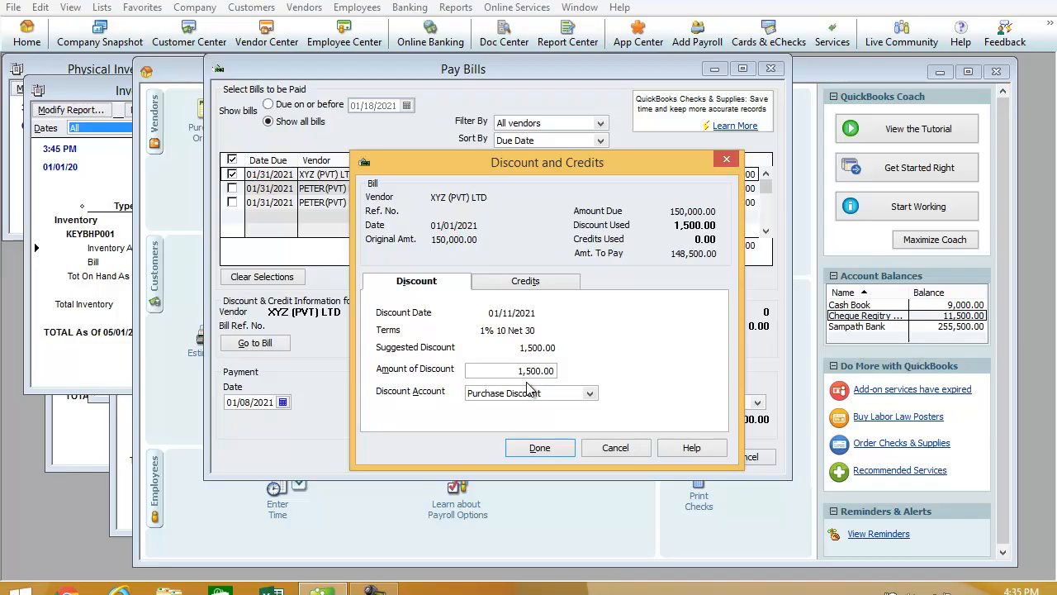
click(541, 448)
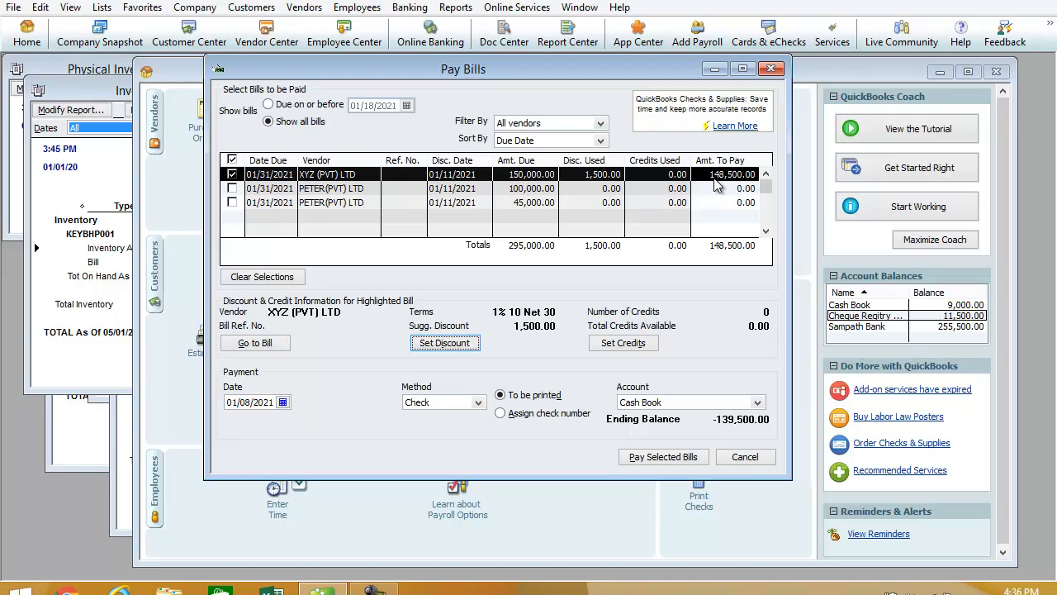
- Pay the selected bill by Check from the Sampath Bank account
click(478, 403)
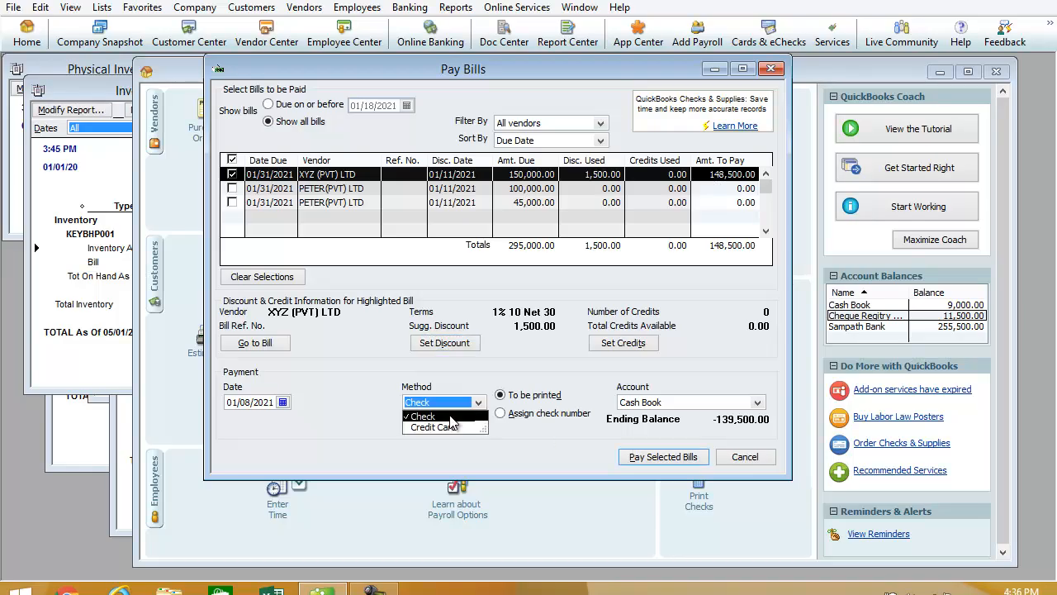
click(448, 415)
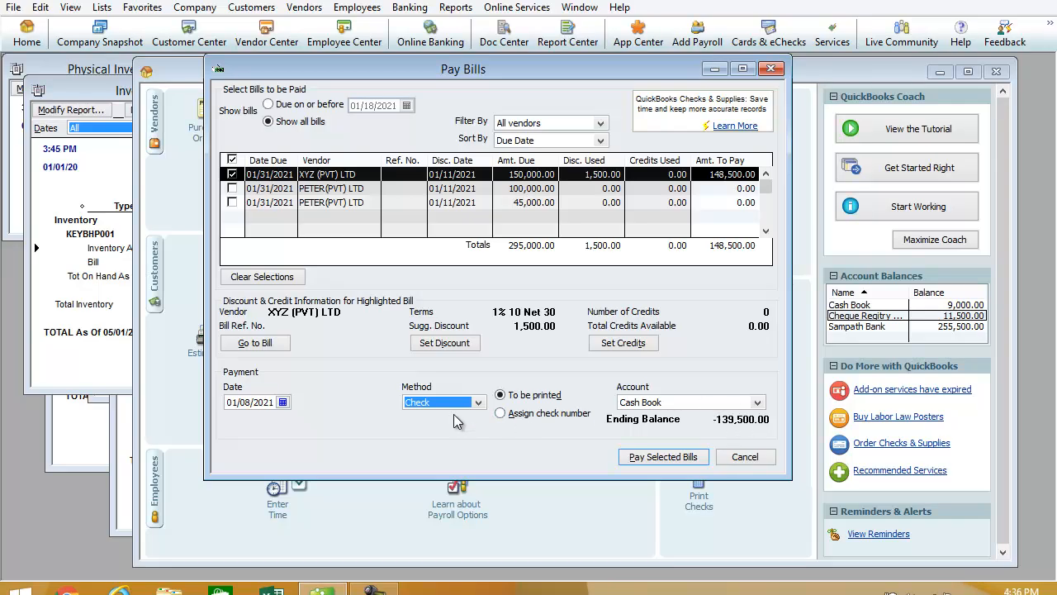
click(757, 403)
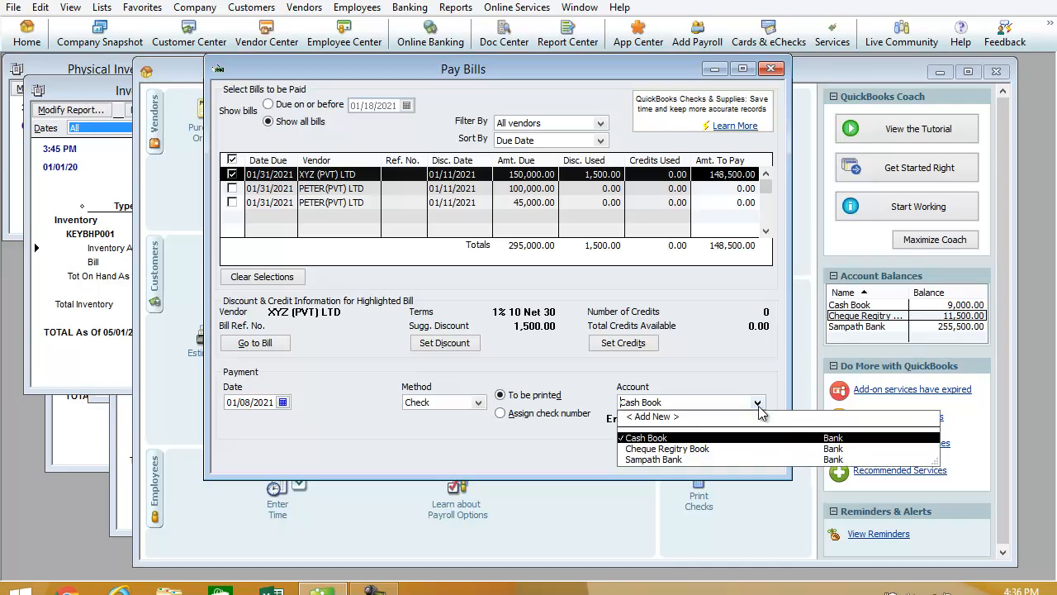
click(652, 460)
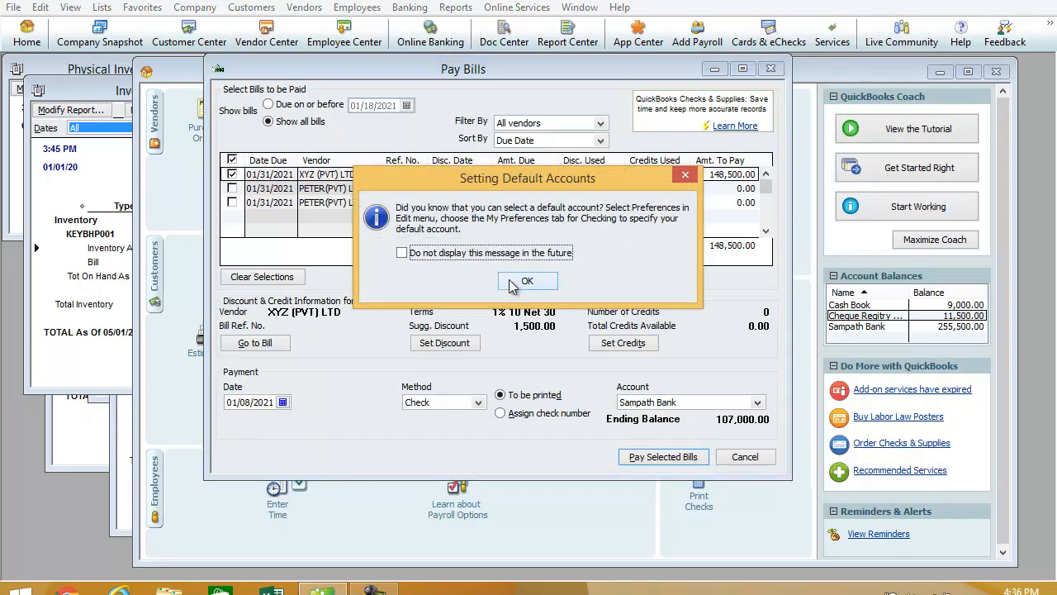
click(515, 282)
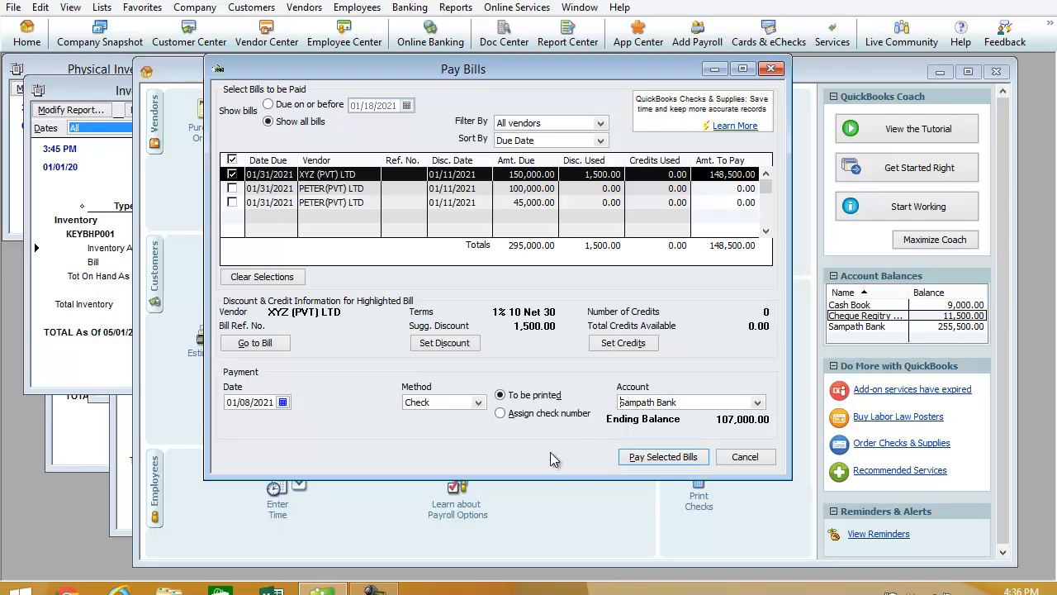
click(669, 458)
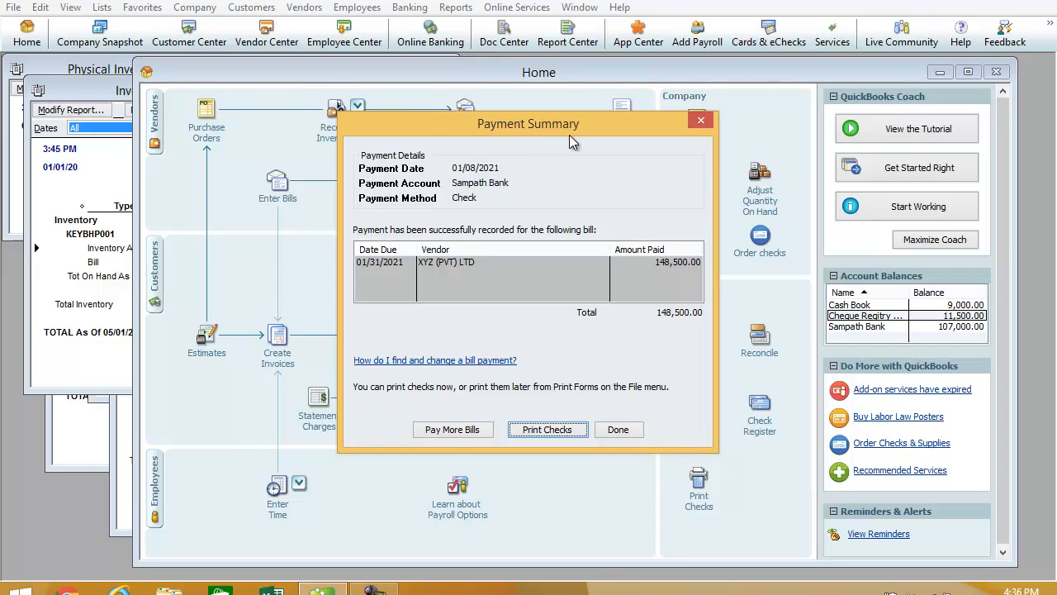
- Open the selection of checks to print for the recorded bill payment
click(554, 433)
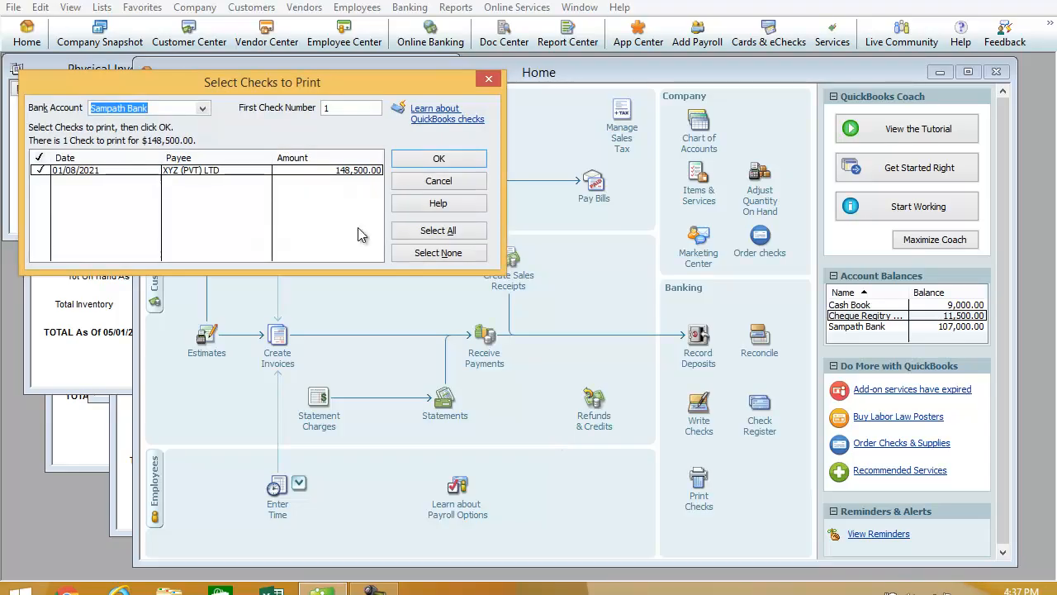
drag(317, 84, 696, 146)
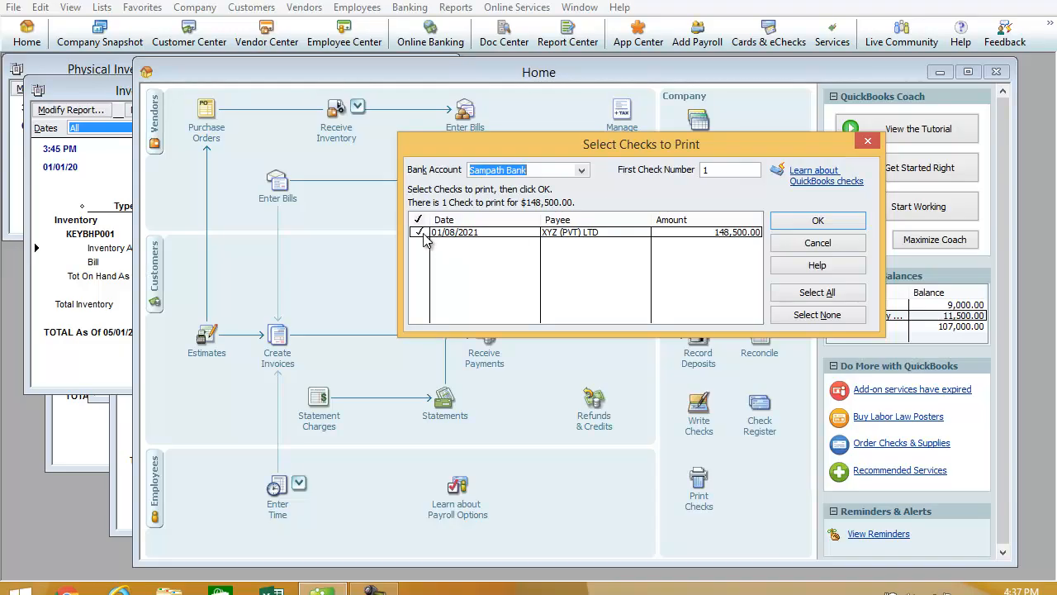
click(833, 226)
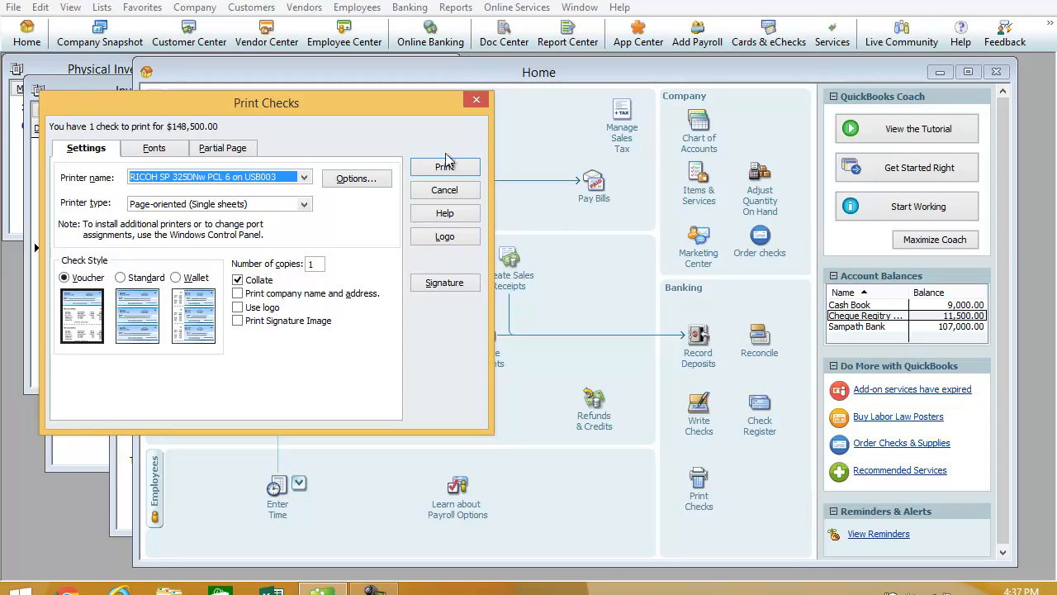
drag(391, 110, 745, 161)
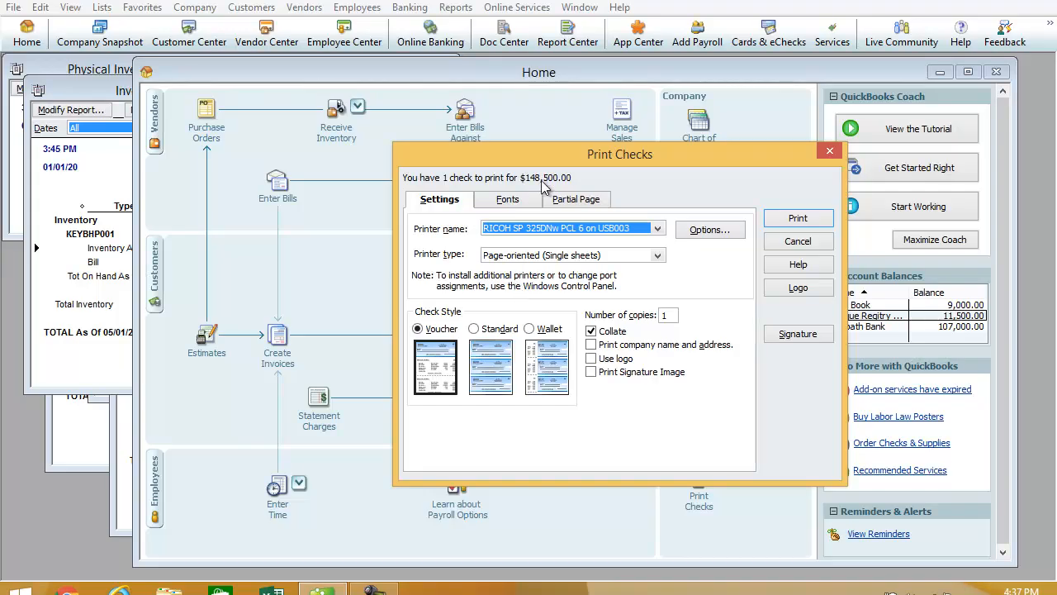
click(798, 241)
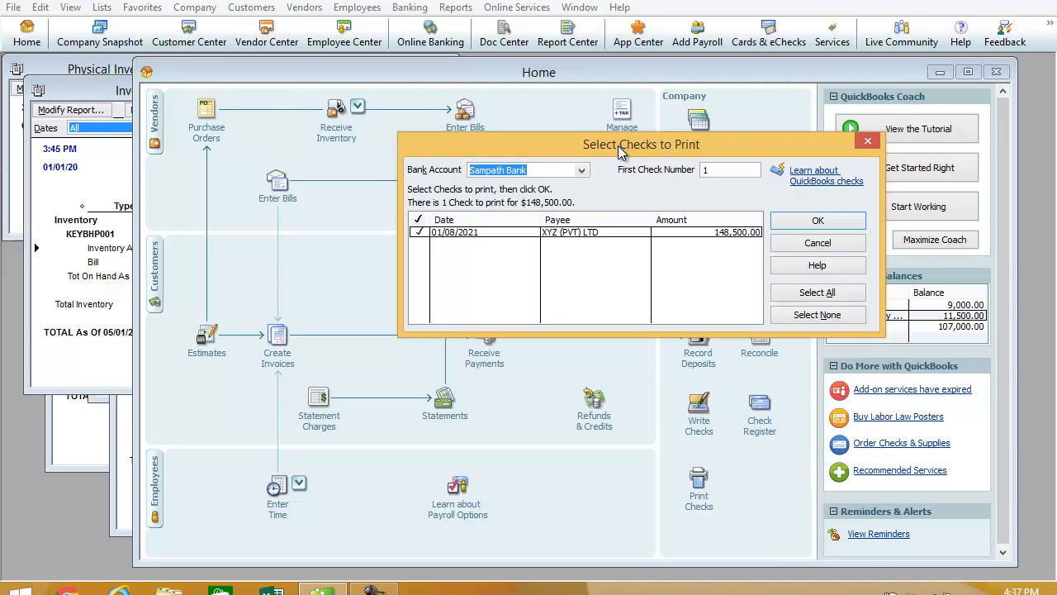
- Print the XYZ (PVT) LTD check with the existing print settings and confirm that it printed correctly
click(815, 224)
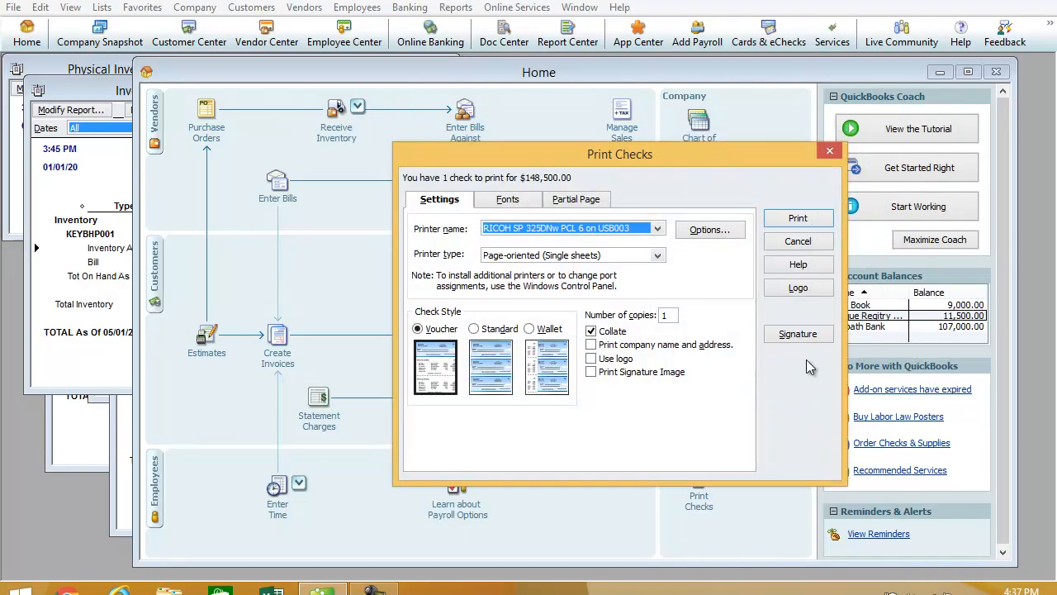
click(799, 220)
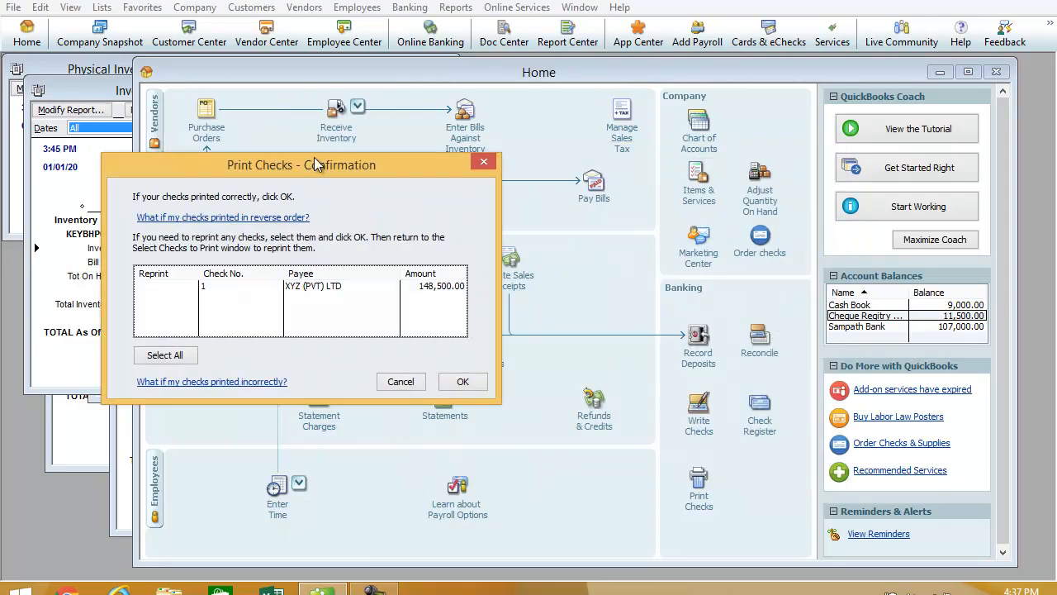
drag(314, 164, 548, 195)
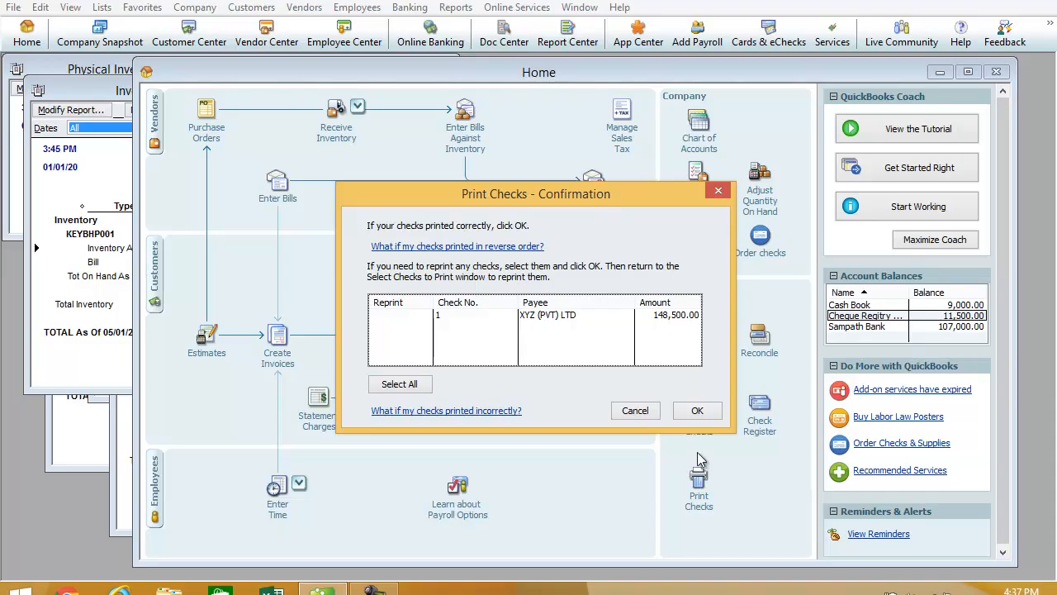
click(698, 410)
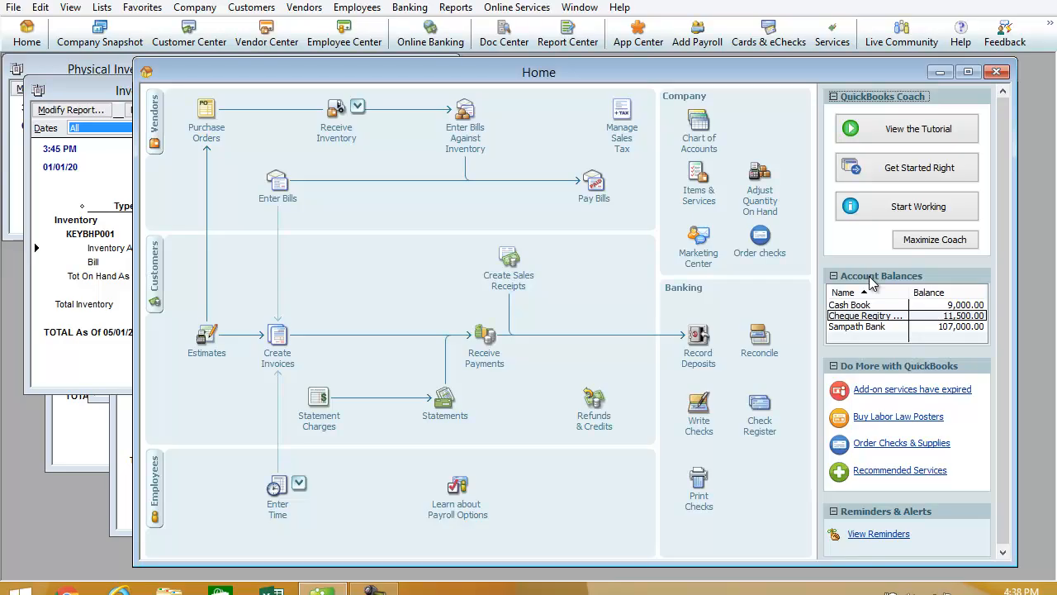
- Examine the bill payment in the enlarged Sampath Bank register, and close the register
click(851, 329)
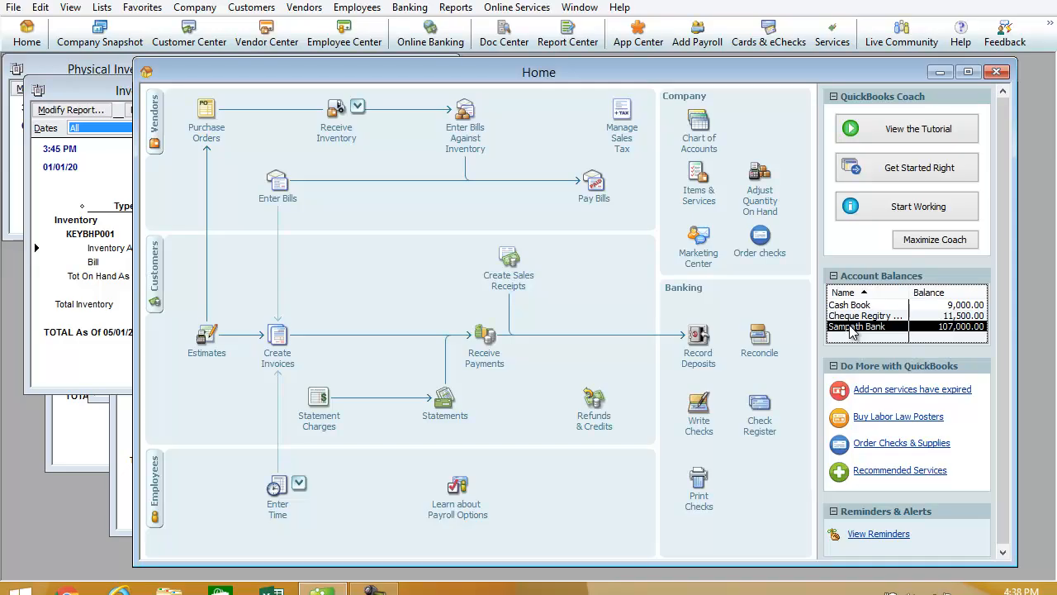
double_click(851, 328)
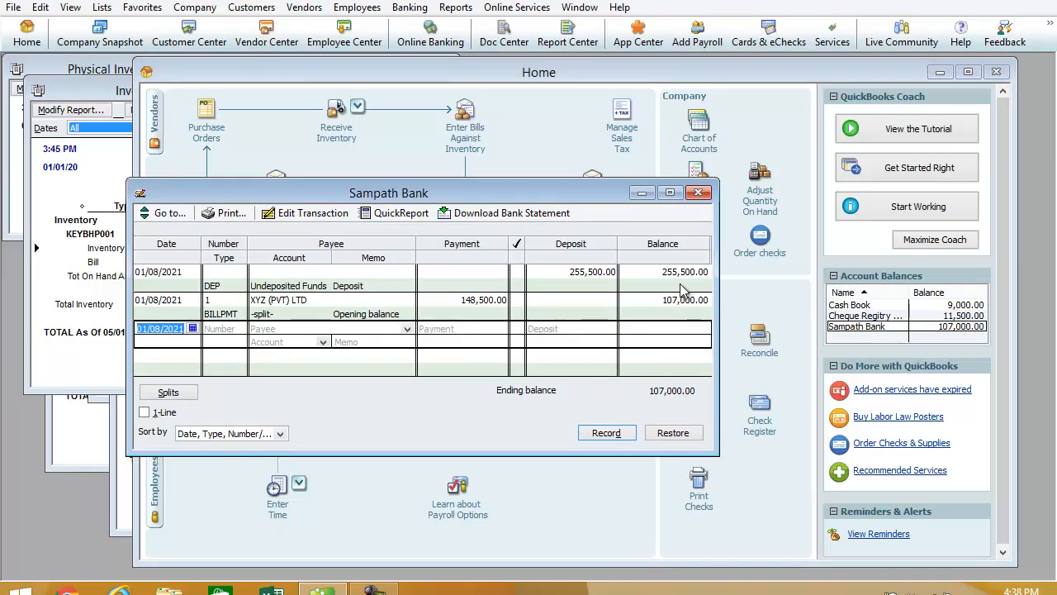
drag(720, 442, 820, 555)
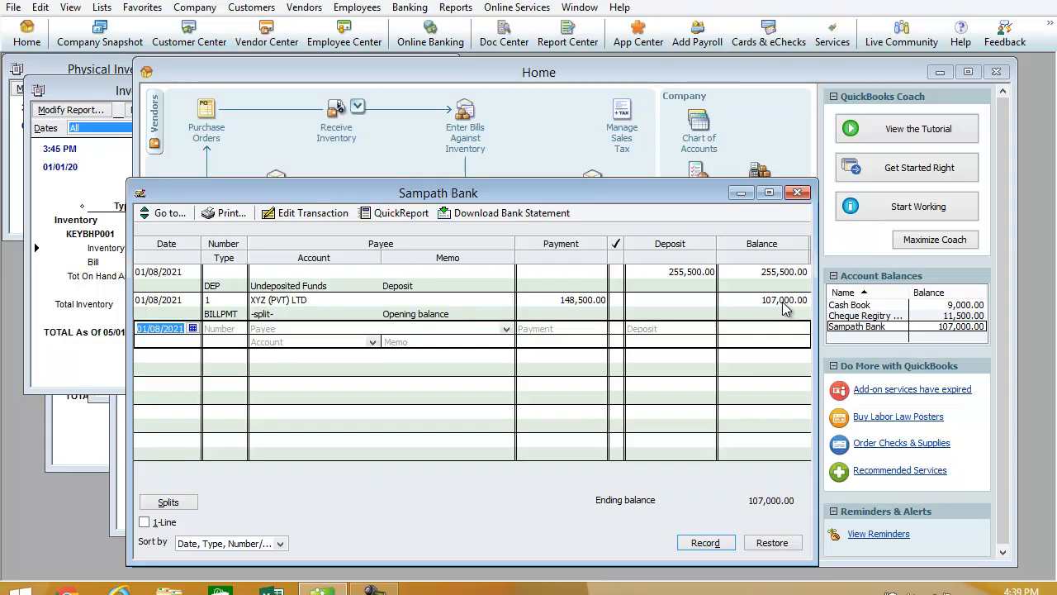
click(797, 193)
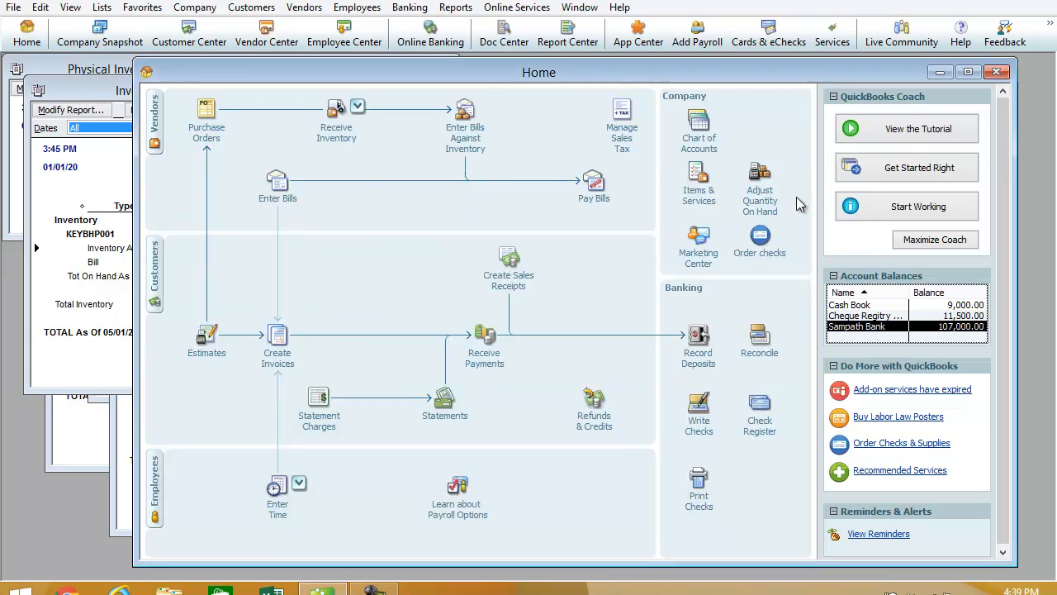
- Review the purchase order, bill and check payment of XYZ (PVT) LTD in the Vendor Center, and close it
click(153, 116)
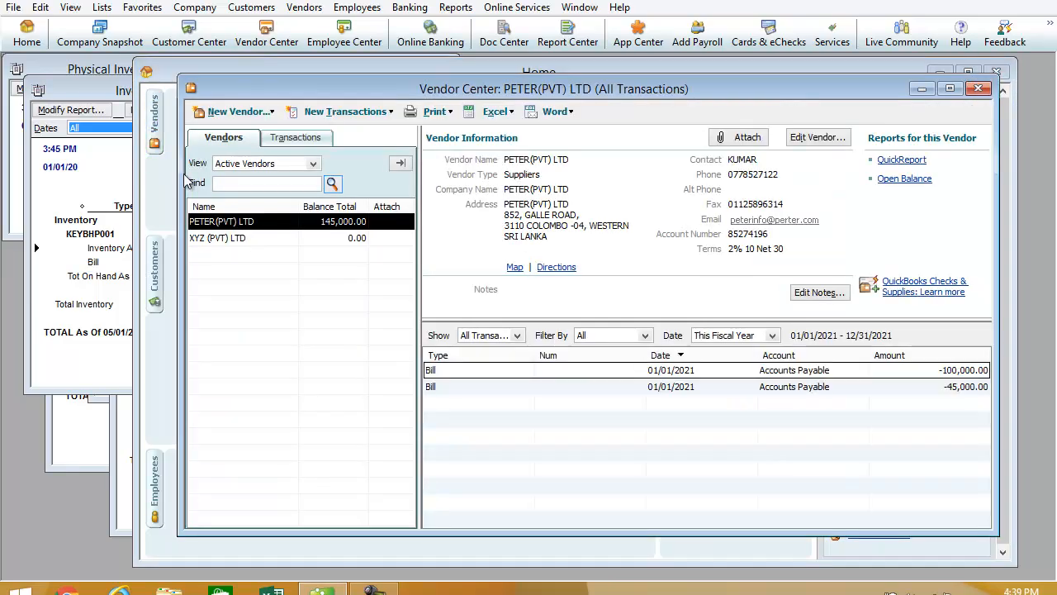
click(228, 240)
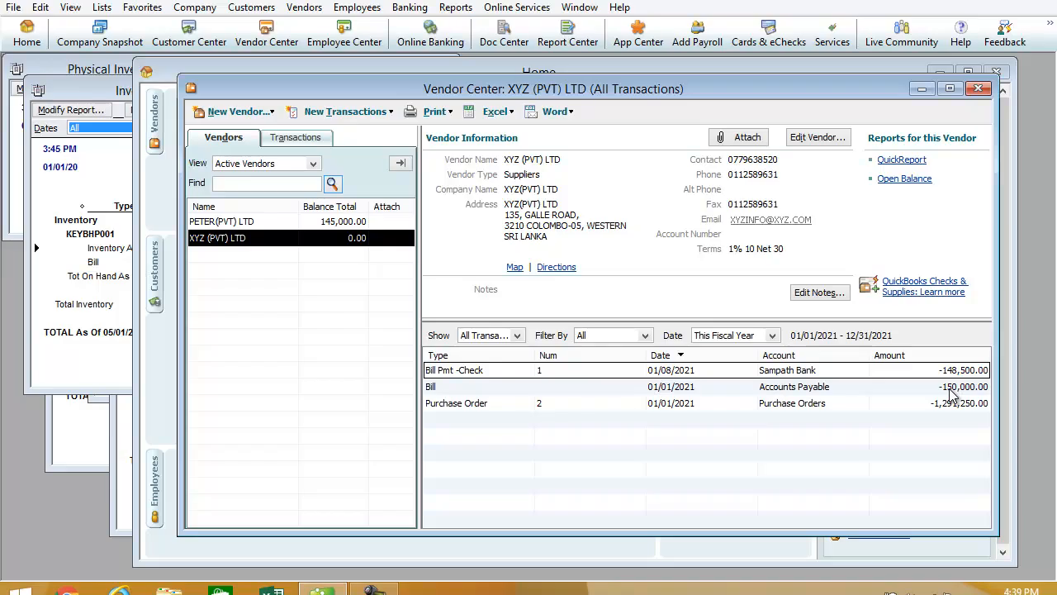
click(465, 409)
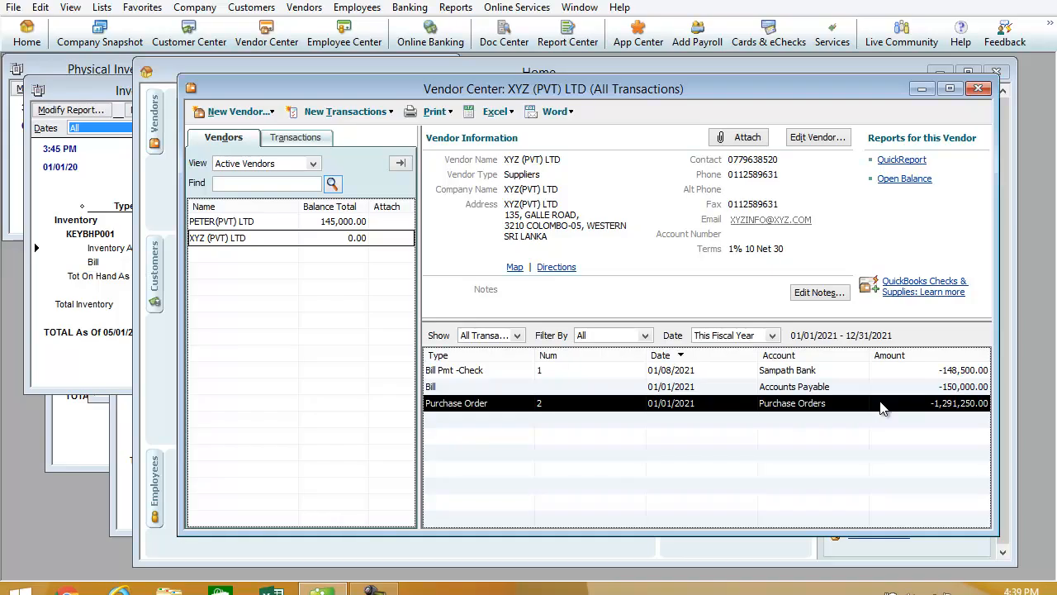
click(450, 388)
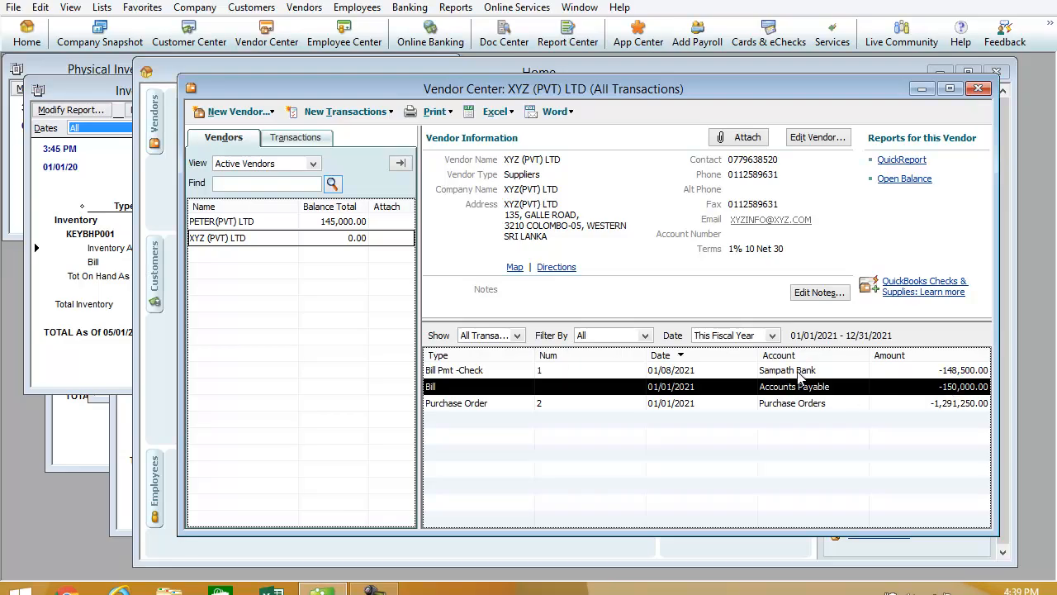
click(966, 372)
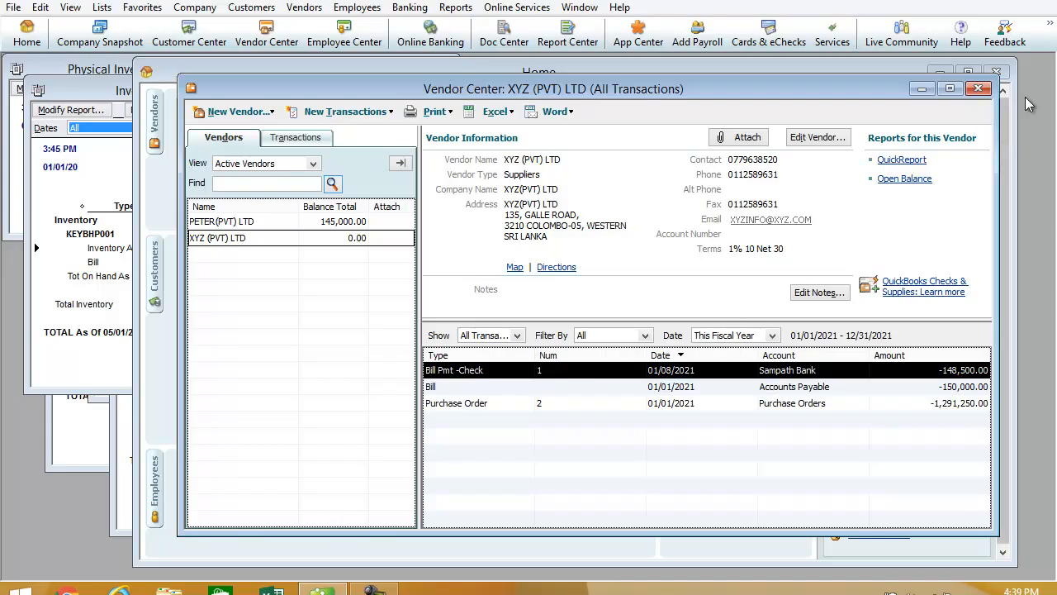
click(978, 88)
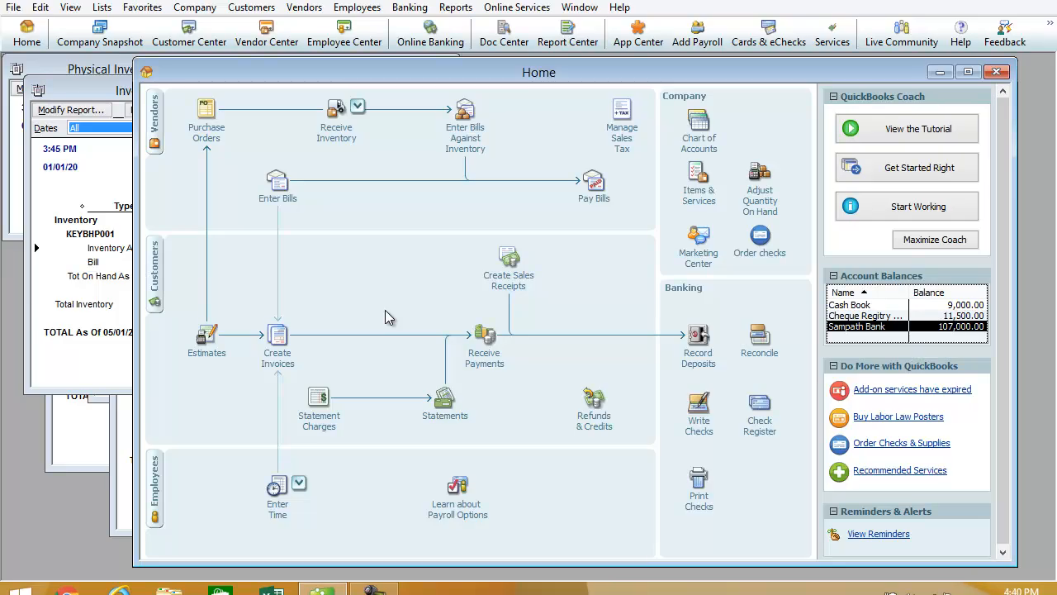
click(374, 590)
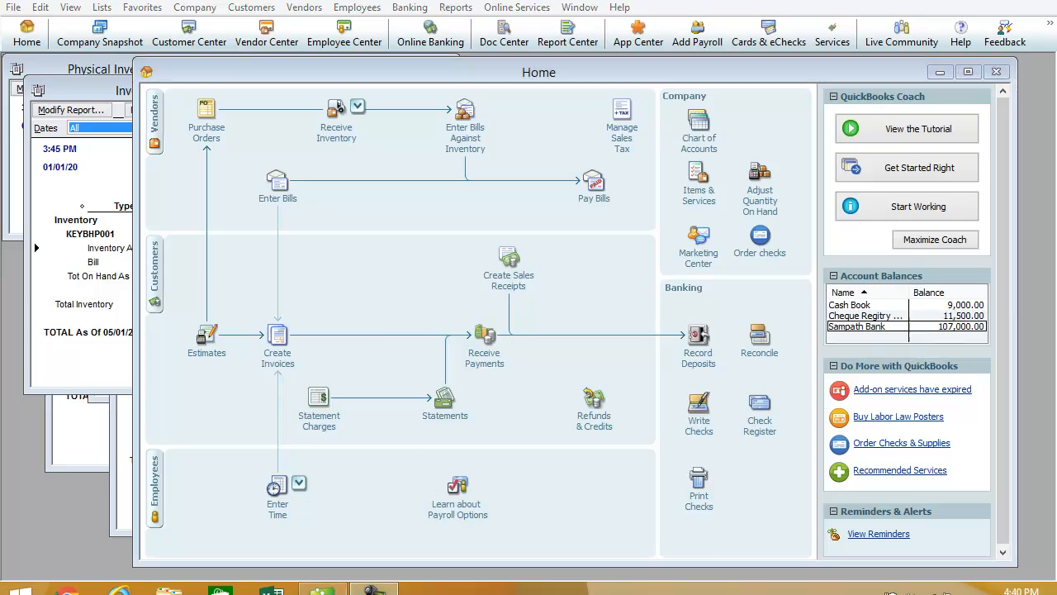